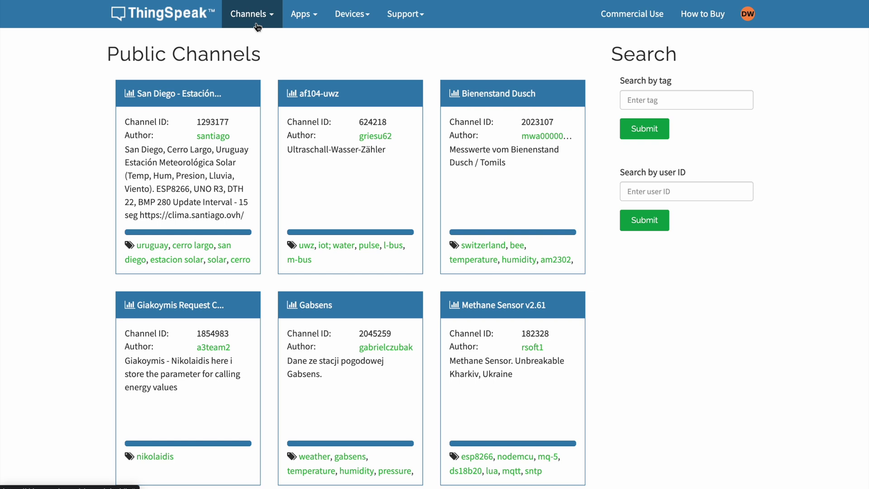
Step: Go from Channels to My Channels and start a new blank channel
{"action": "left_click", "coordinate": [260, 21]}
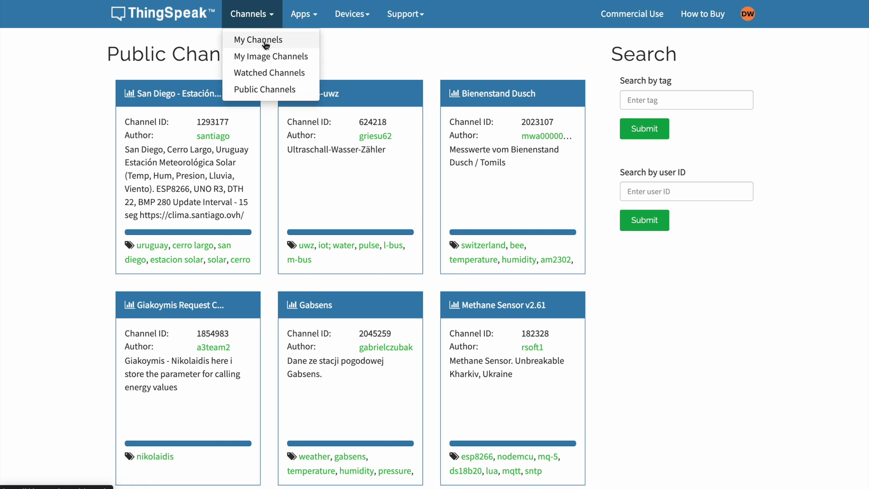
{"action": "left_click", "coordinate": [265, 42]}
{"action": "left_click", "coordinate": [269, 14]}
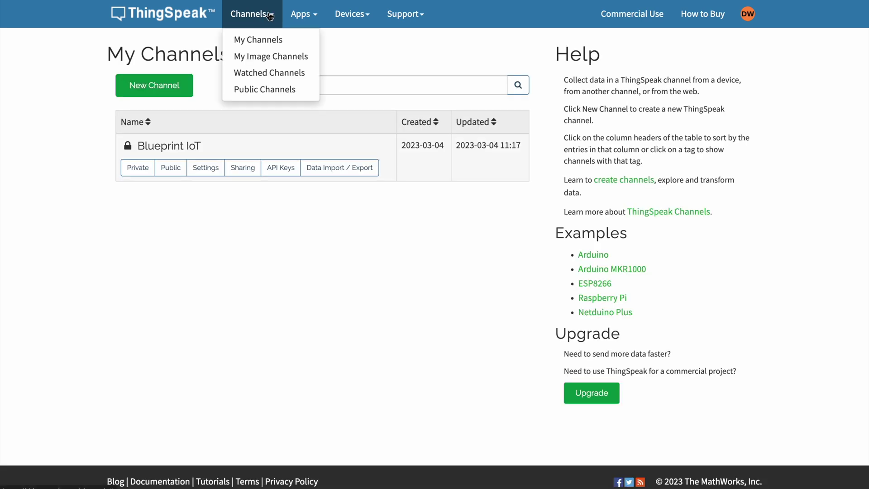
{"action": "left_click", "coordinate": [210, 82]}
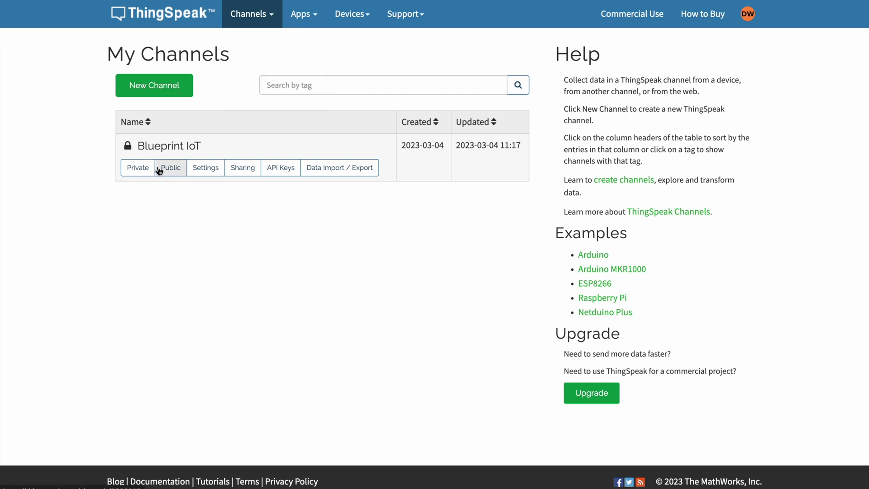
{"action": "left_click", "coordinate": [178, 86]}
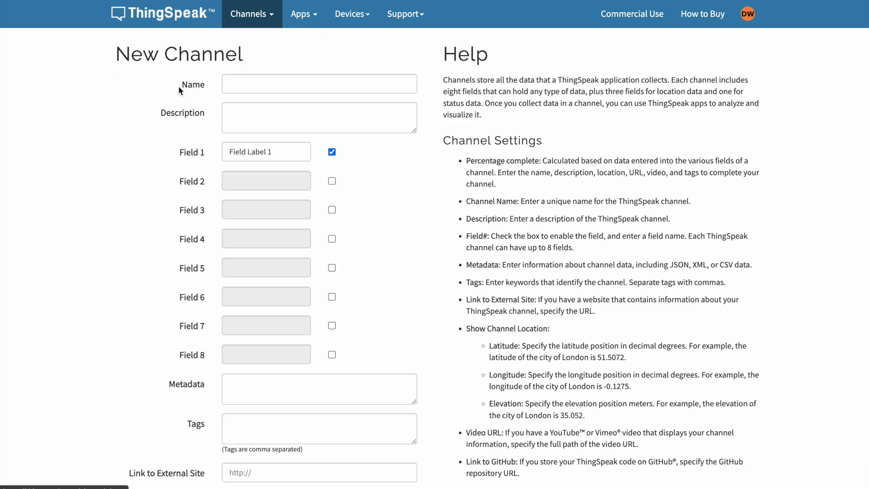
Step: Name the channel 'Blueprint IoT 2' and leave the description blank
{"action": "left_click", "coordinate": [234, 83]}
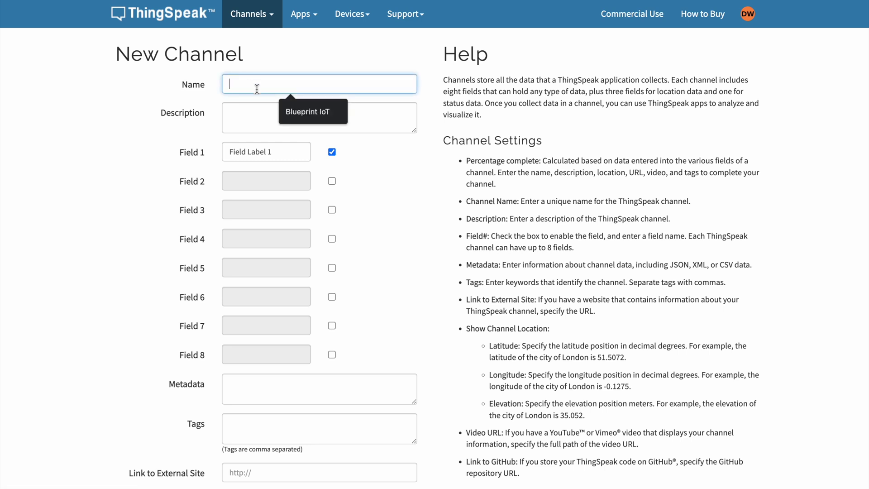
{"action": "left_click", "coordinate": [287, 104]}
{"action": "type", "text": "2"}
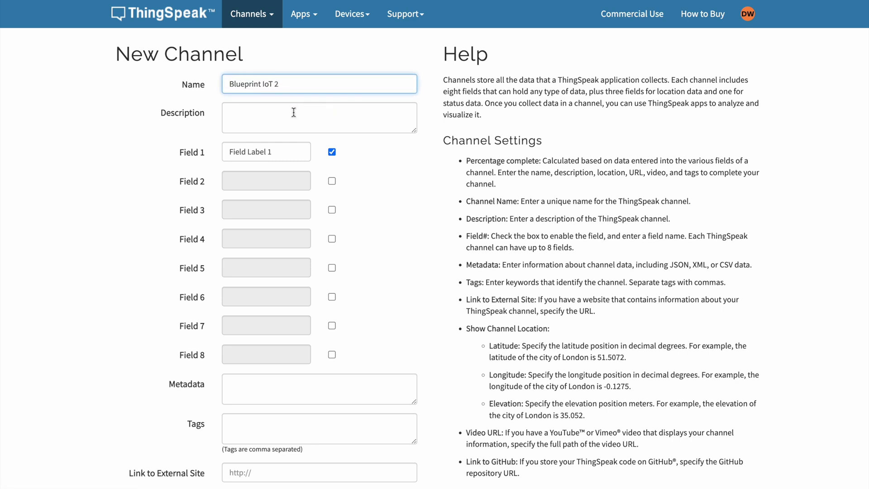
{"action": "left_click", "coordinate": [300, 120]}
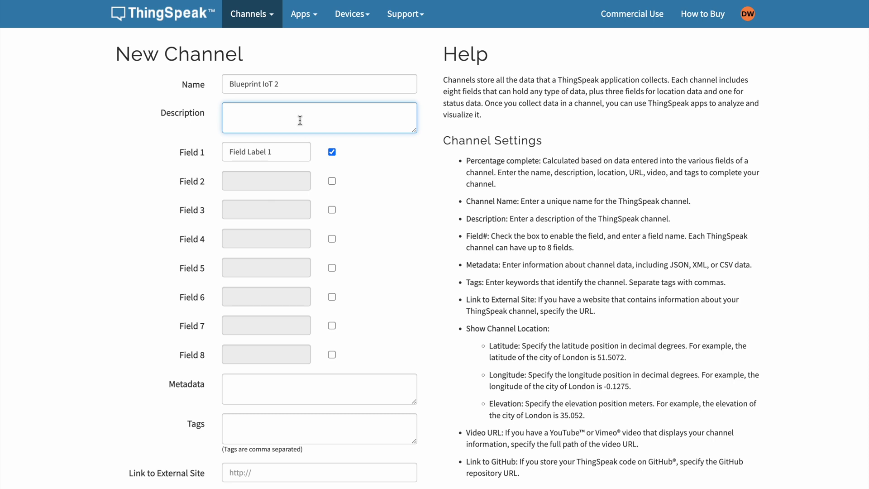
{"action": "left_click", "coordinate": [300, 137]}
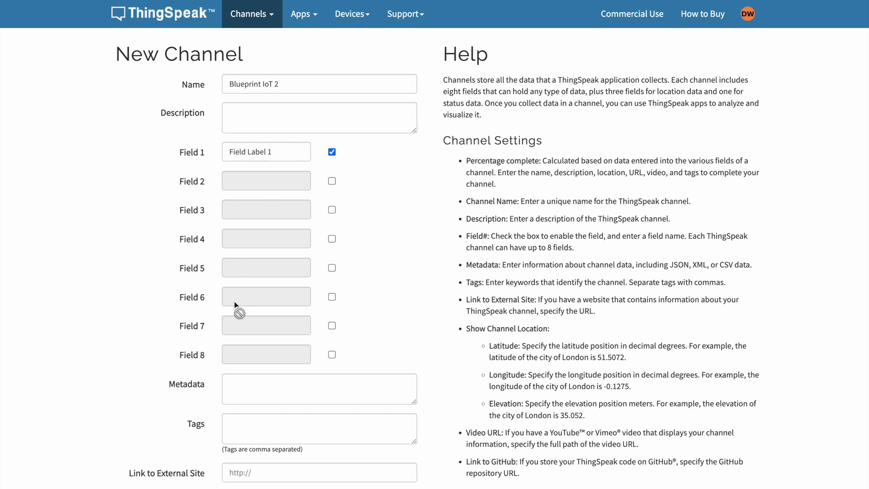
Step: Enable Fields 2 and 3 and label Fields 1–3 temp, hum and count
{"action": "left_click", "coordinate": [332, 182]}
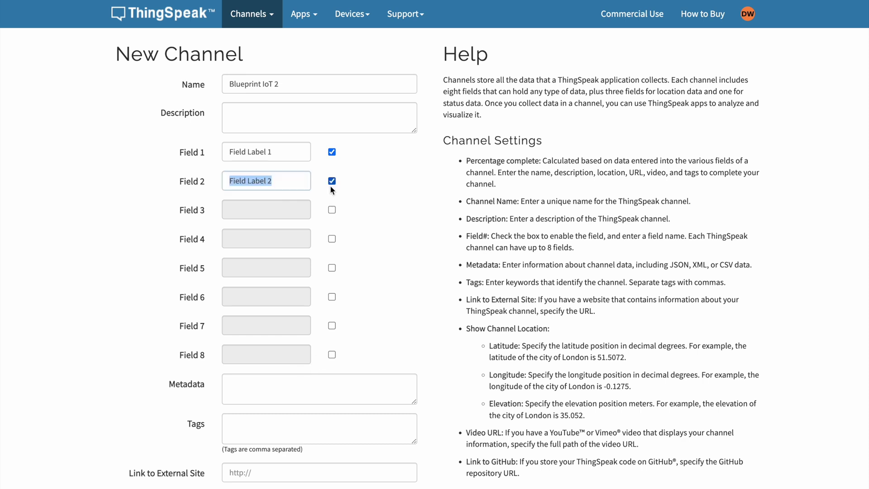
{"action": "left_click", "coordinate": [332, 210]}
{"action": "triple_click", "coordinate": [275, 154]}
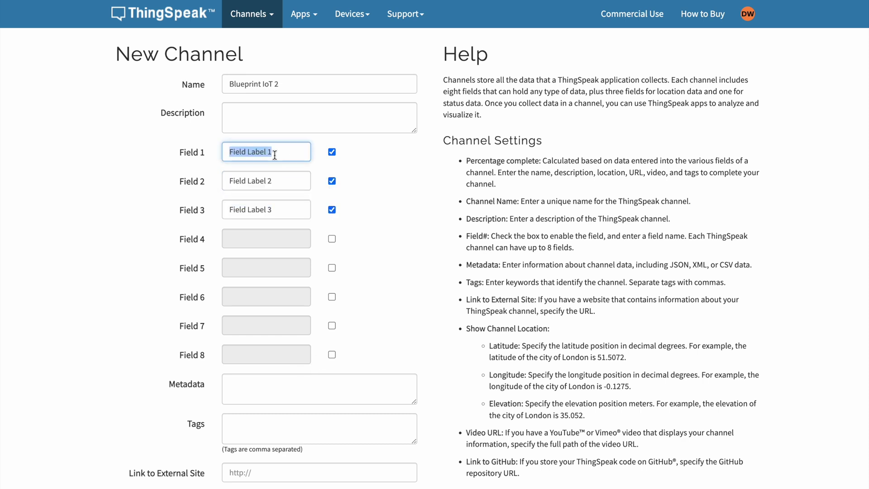
{"action": "type", "text": "temp"}
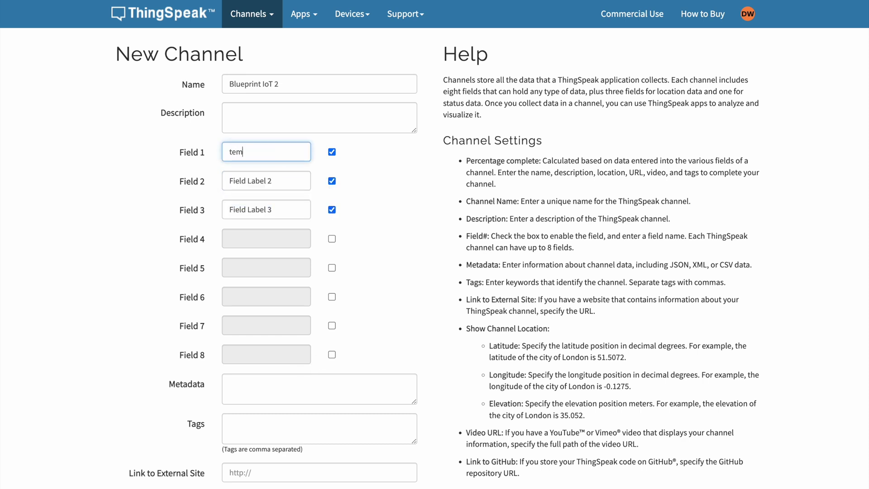
{"action": "left_click", "coordinate": [273, 181]}
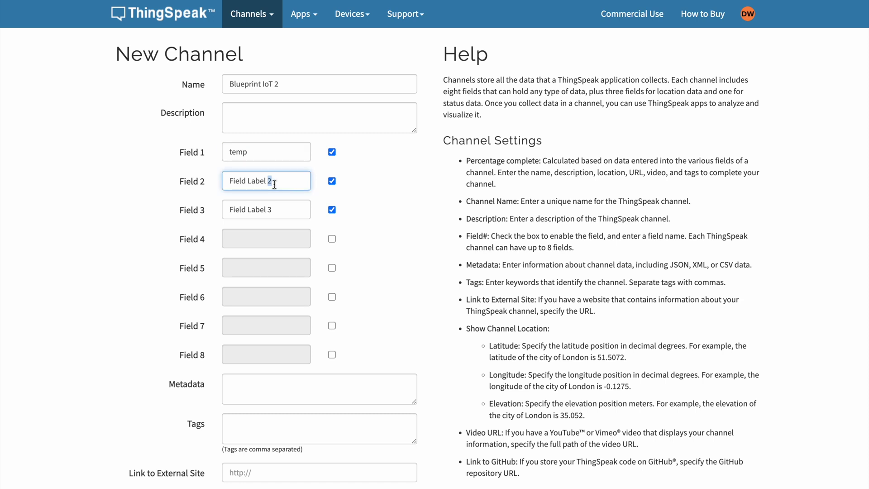
{"action": "triple_click", "coordinate": [274, 181]}
{"action": "type", "text": "hum"}
{"action": "key", "text": "Tab"}
{"action": "type", "text": "count"}
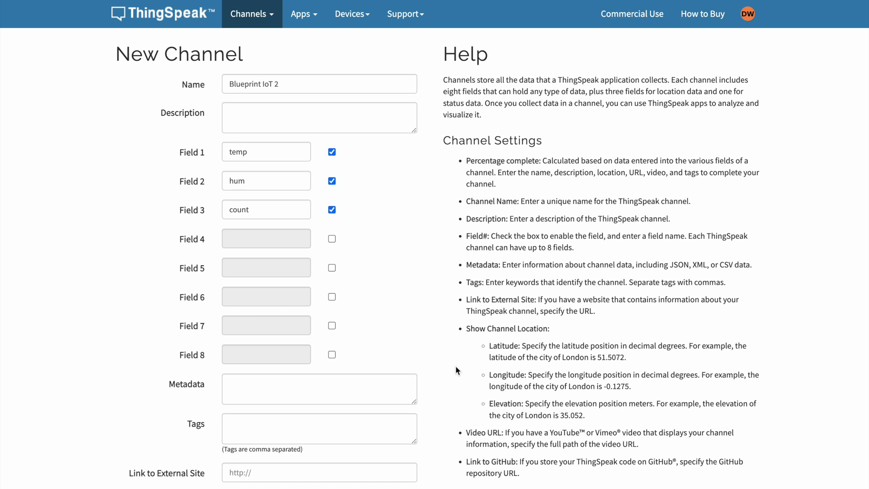
{"action": "scroll", "coordinate": [456, 370], "scroll_direction": "down", "scroll_amount": 3}
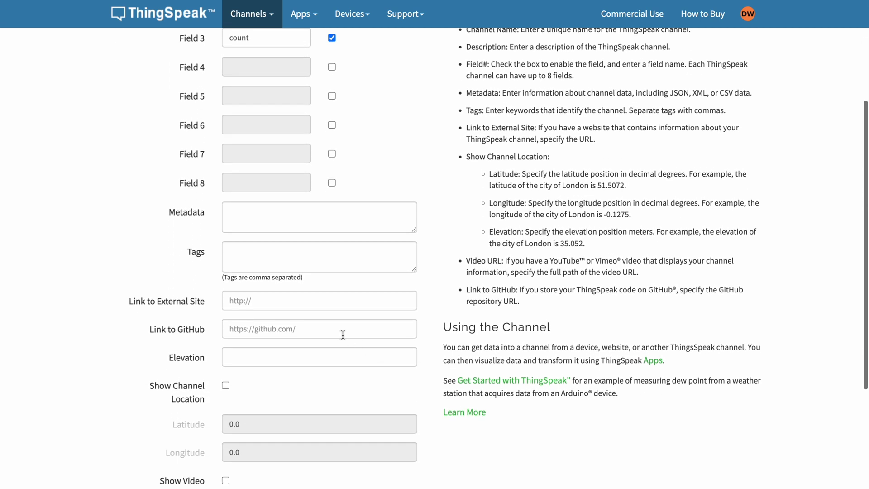
Step: Leave Show Video unchecked and save the Blueprint IoT 2 channel
{"action": "left_click", "coordinate": [335, 331]}
{"action": "left_click", "coordinate": [316, 303]}
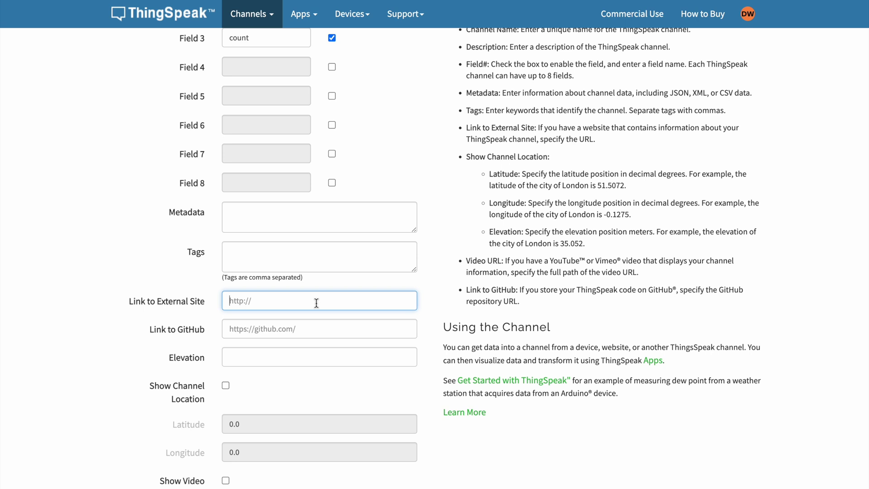
{"action": "scroll", "coordinate": [306, 383], "scroll_direction": "down", "scroll_amount": 1}
{"action": "scroll", "coordinate": [305, 381], "scroll_direction": "down", "scroll_amount": 3}
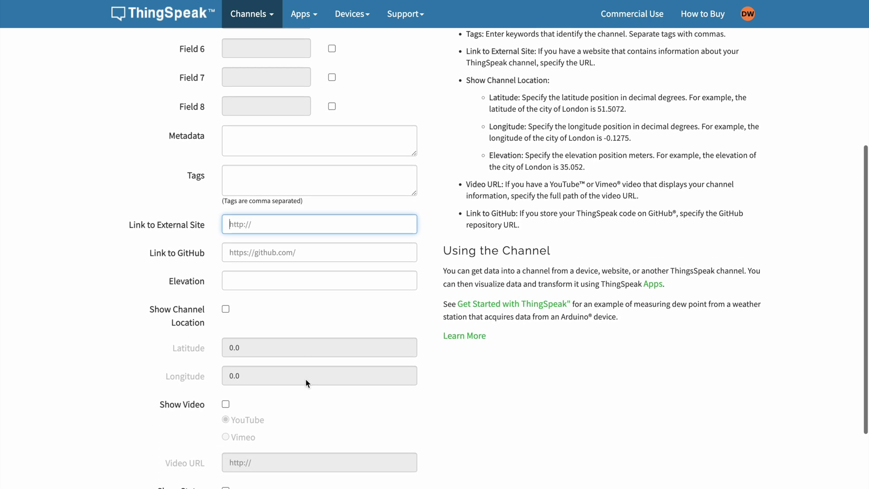
{"action": "left_click", "coordinate": [225, 361]}
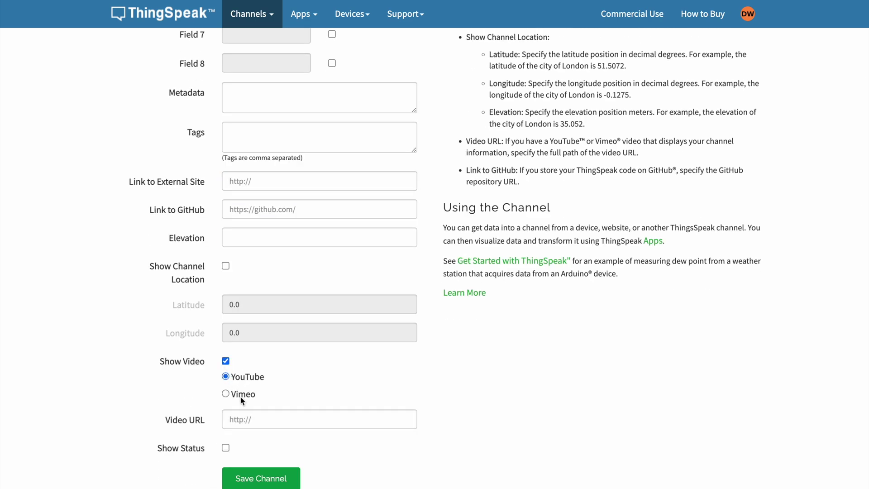
{"action": "scroll", "coordinate": [299, 389], "scroll_direction": "down", "scroll_amount": 1}
{"action": "key", "text": "space"}
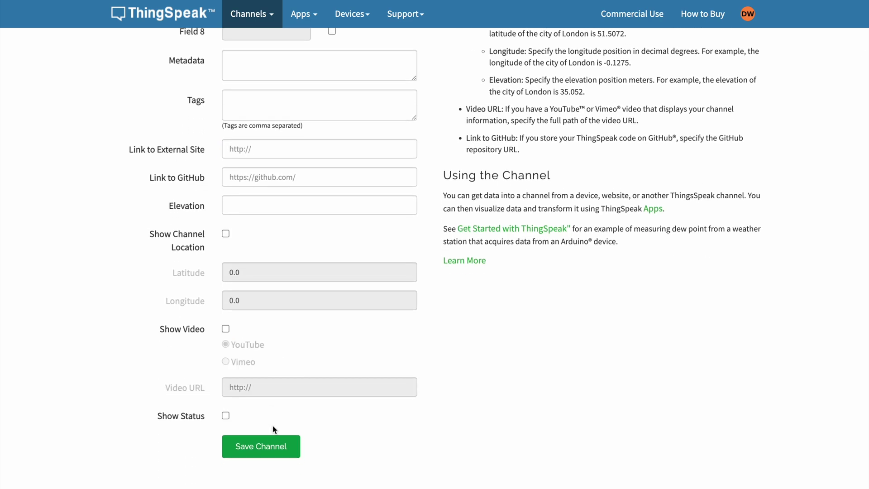
{"action": "left_click", "coordinate": [268, 451]}
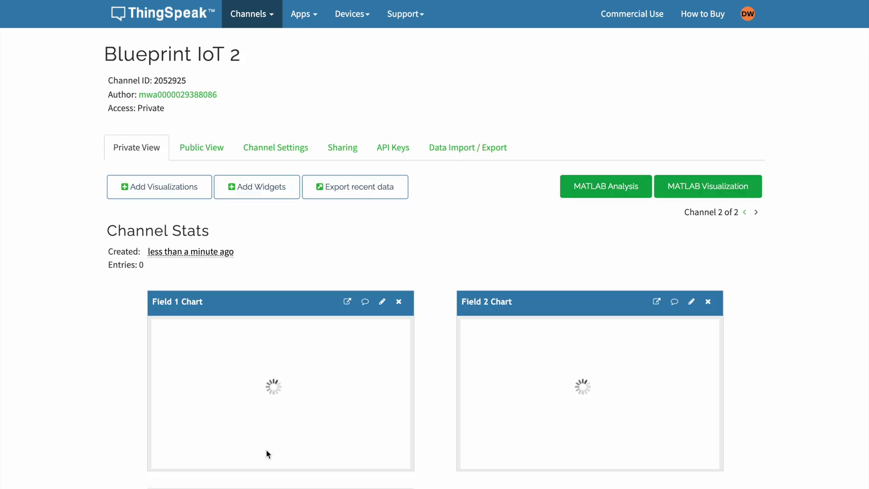
Step: Look over the new channel page, then view its Public View showing it is not public
{"action": "scroll", "coordinate": [267, 450], "scroll_direction": "down", "scroll_amount": 6}
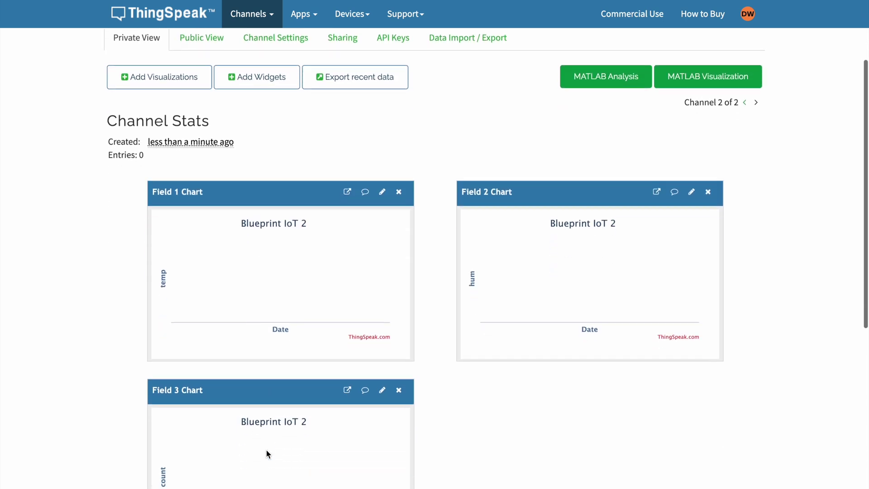
{"action": "scroll", "coordinate": [266, 449], "scroll_direction": "down", "scroll_amount": 3}
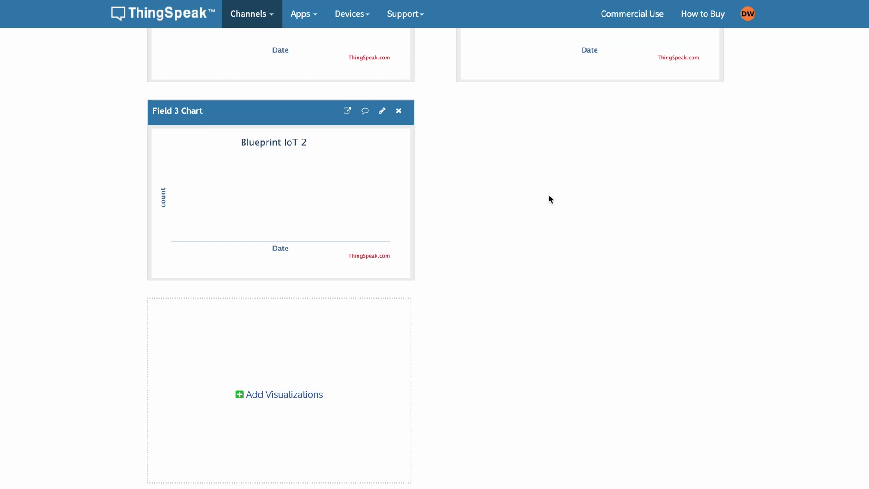
{"action": "scroll", "coordinate": [533, 224], "scroll_direction": "up", "scroll_amount": 9}
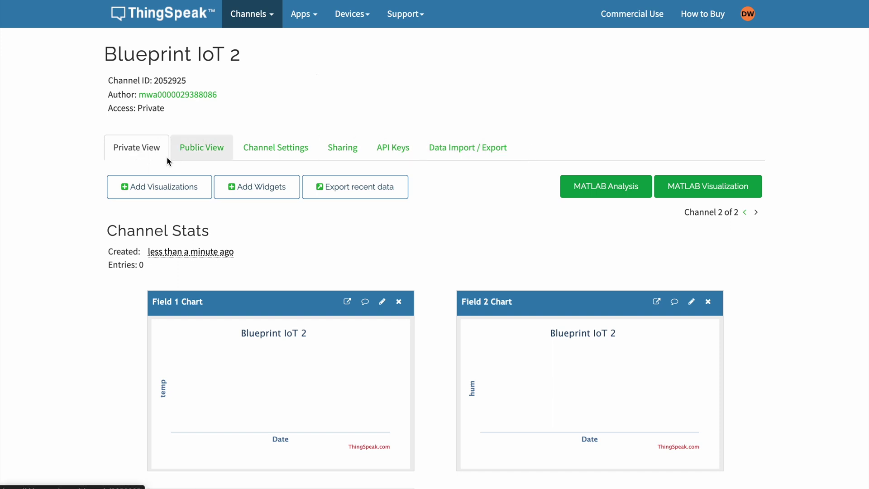
{"action": "left_click", "coordinate": [188, 152]}
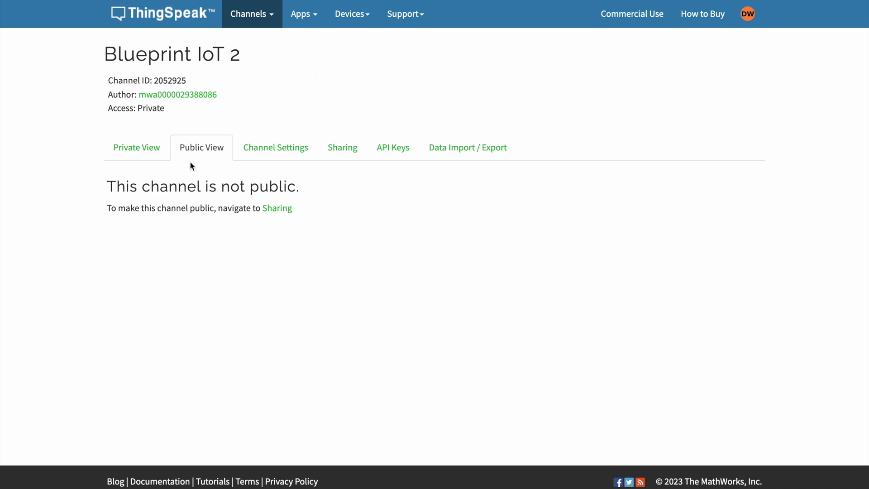
Step: Open Channel Settings and scroll through the channel's settings form
{"action": "left_click", "coordinate": [256, 154]}
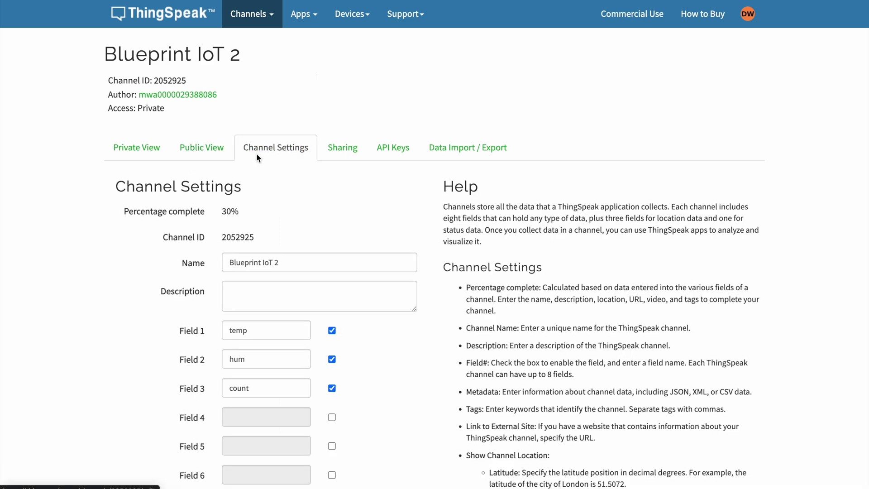
{"action": "scroll", "coordinate": [281, 222], "scroll_direction": "down", "scroll_amount": 15}
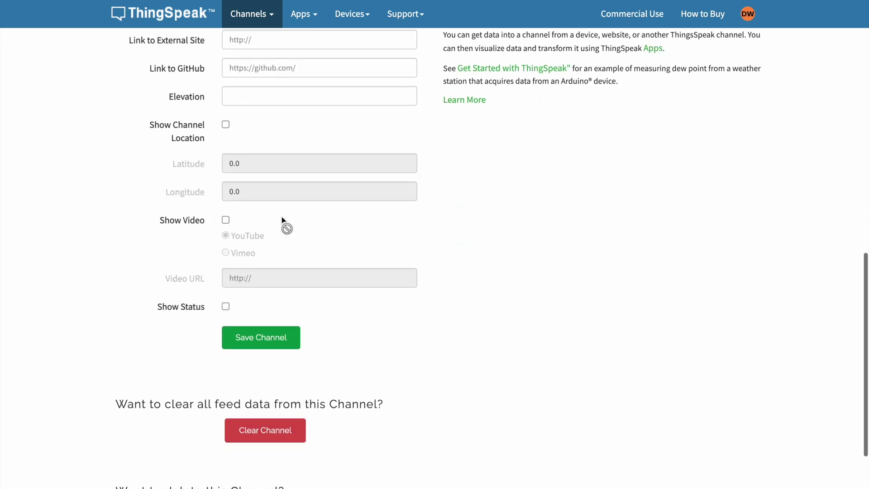
{"action": "scroll", "coordinate": [282, 217], "scroll_direction": "down", "scroll_amount": 2}
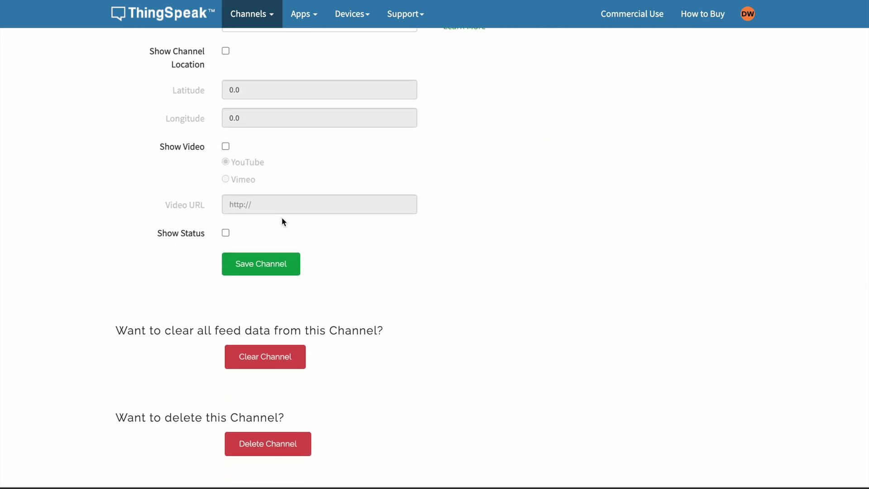
{"action": "scroll", "coordinate": [282, 221], "scroll_direction": "down", "scroll_amount": 1}
{"action": "scroll", "coordinate": [289, 199], "scroll_direction": "up", "scroll_amount": 15}
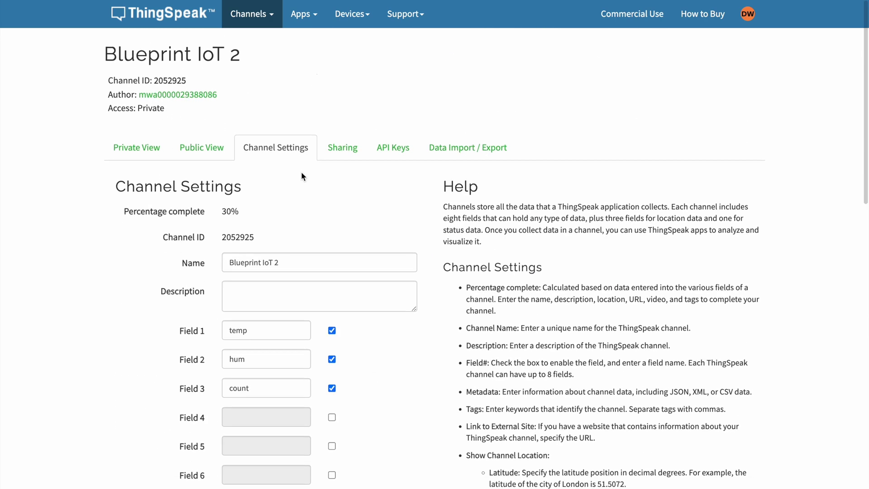
Step: Try the sharing options, keep the channel view private, and go to Data Import / Export
{"action": "left_click", "coordinate": [331, 148]}
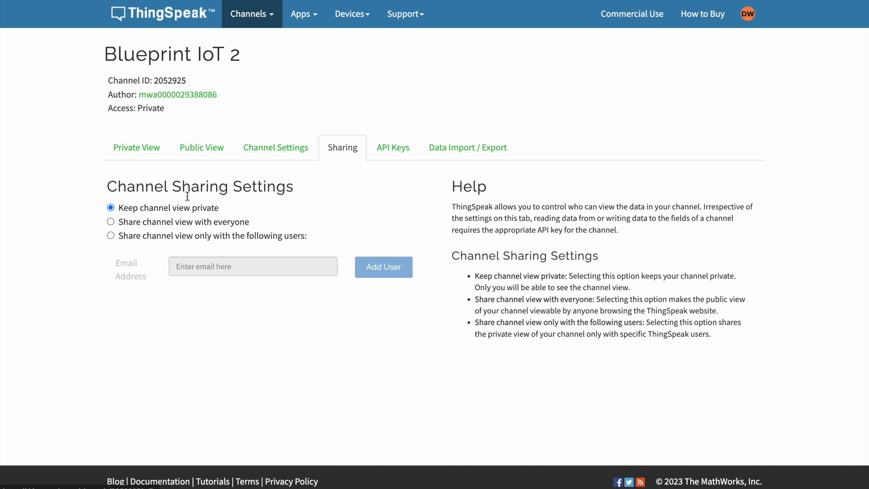
{"action": "left_click", "coordinate": [151, 227]}
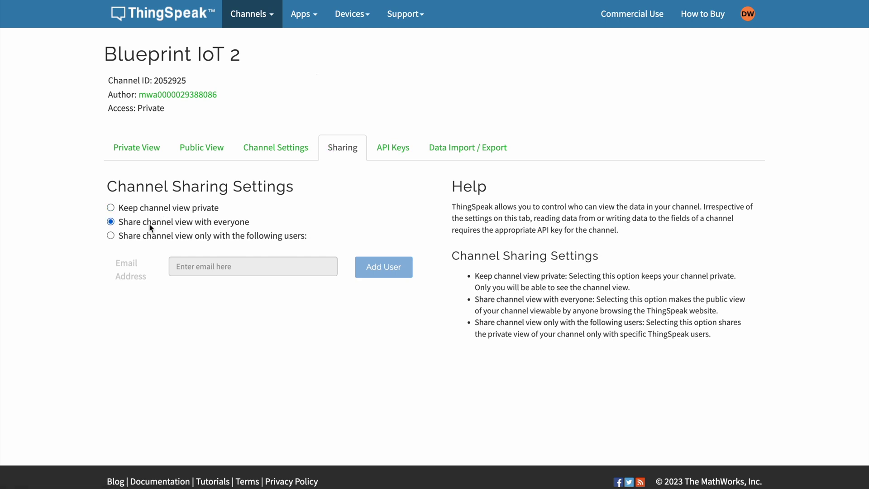
{"action": "left_click", "coordinate": [125, 240]}
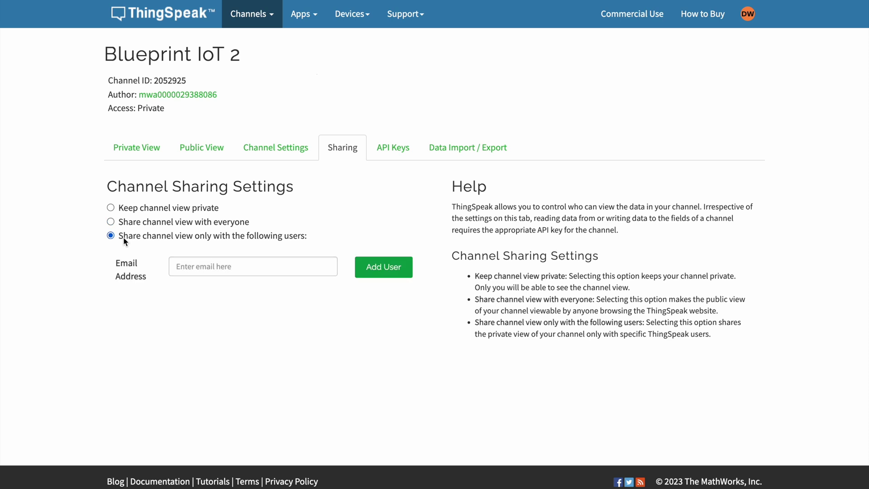
{"action": "left_click", "coordinate": [201, 265]}
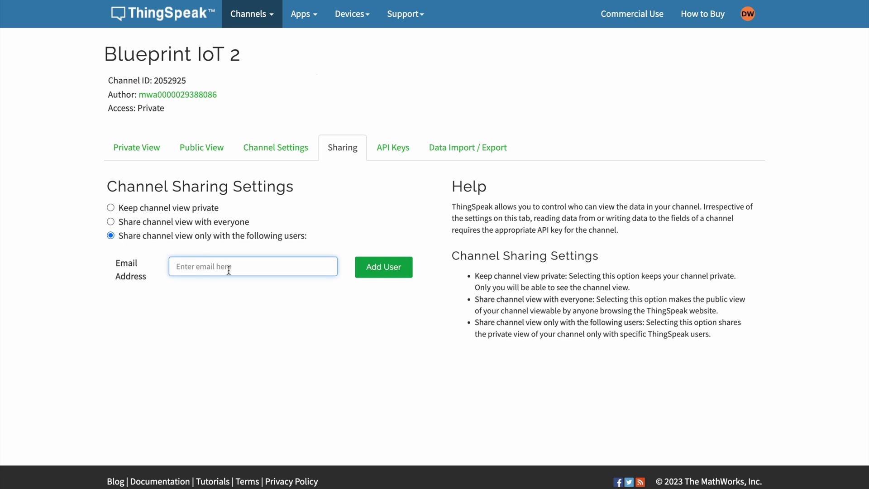
{"action": "left_click", "coordinate": [180, 211]}
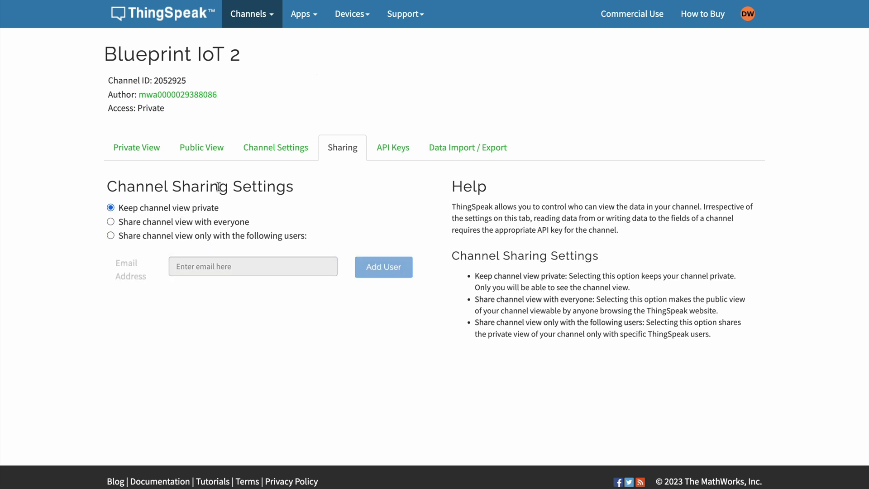
{"action": "left_click", "coordinate": [437, 150]}
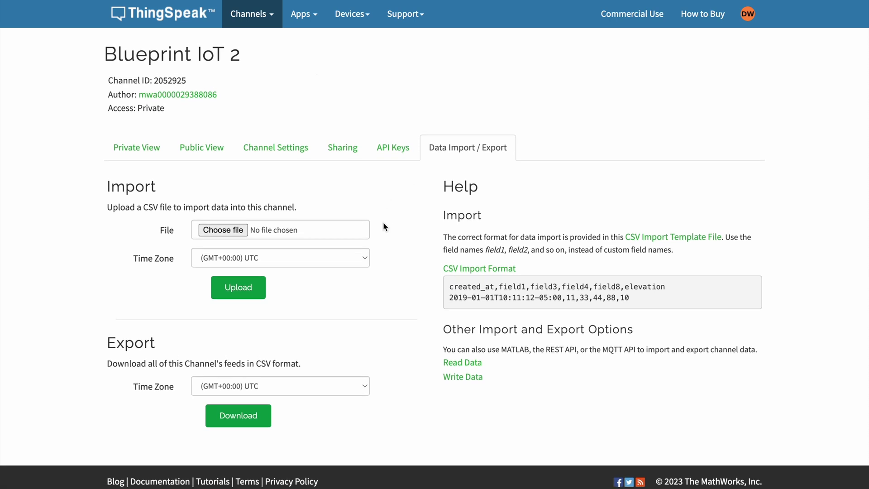
Step: Download the CSV Import Template File, review the CSV import format, then show the API Keys
{"action": "left_click", "coordinate": [356, 394]}
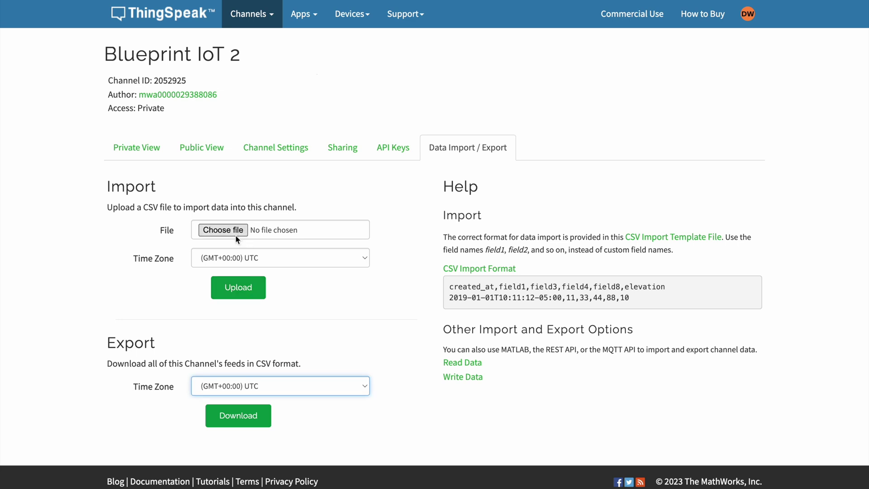
{"action": "left_click", "coordinate": [395, 245]}
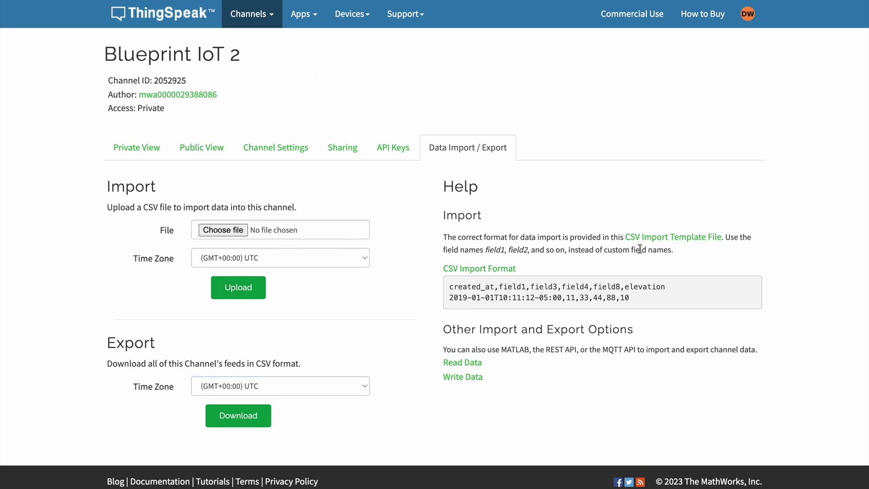
{"action": "left_click", "coordinate": [661, 242]}
{"action": "left_click_drag", "start_coordinate": [450, 288], "coordinate": [668, 317]}
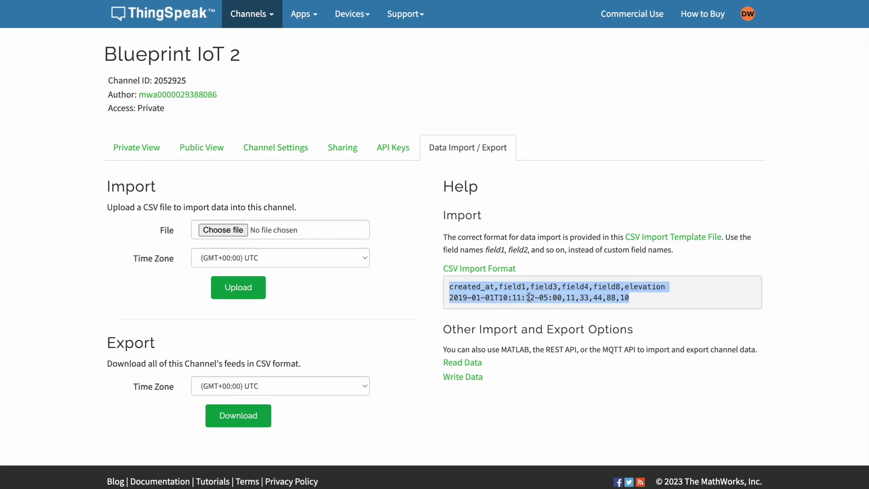
{"action": "left_click", "coordinate": [412, 284]}
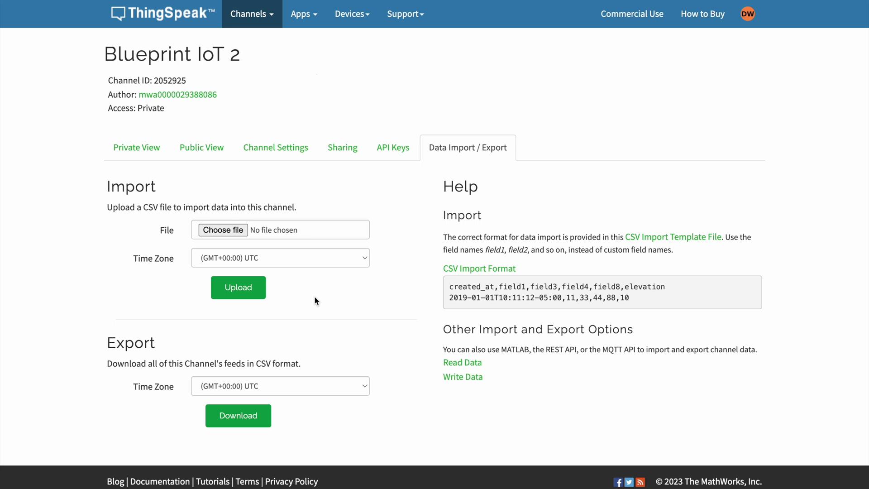
{"action": "left_click", "coordinate": [384, 155]}
Step: Scroll down to view the channel's Write and Read API keys
{"action": "scroll", "coordinate": [382, 220], "scroll_direction": "down", "scroll_amount": 1}
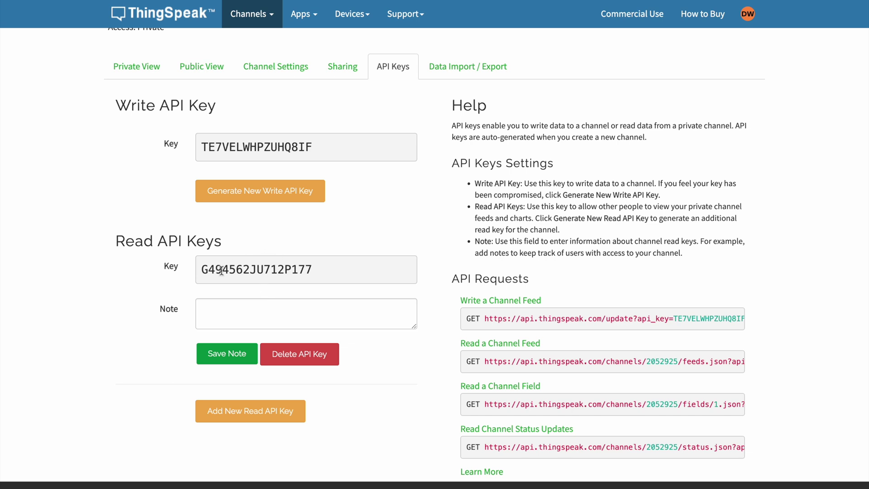
{"action": "scroll", "coordinate": [335, 271], "scroll_direction": "down", "scroll_amount": 1}
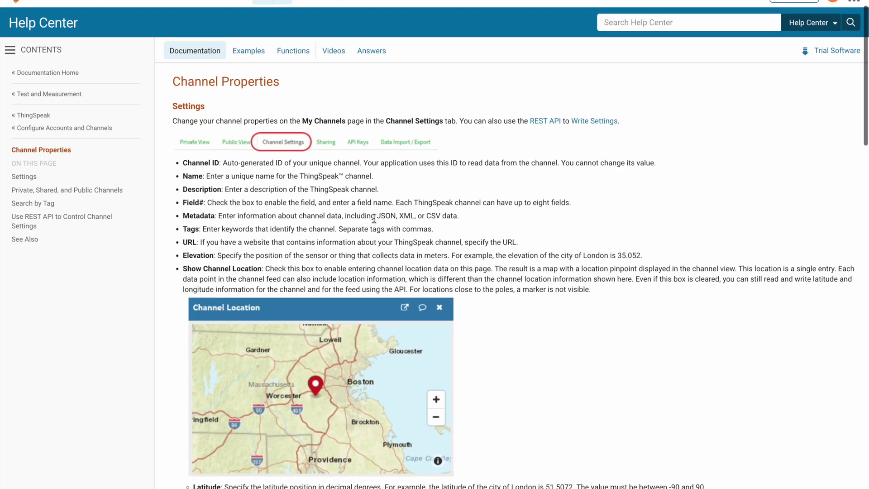
{"action": "scroll", "coordinate": [374, 219], "scroll_direction": "down", "scroll_amount": 3}
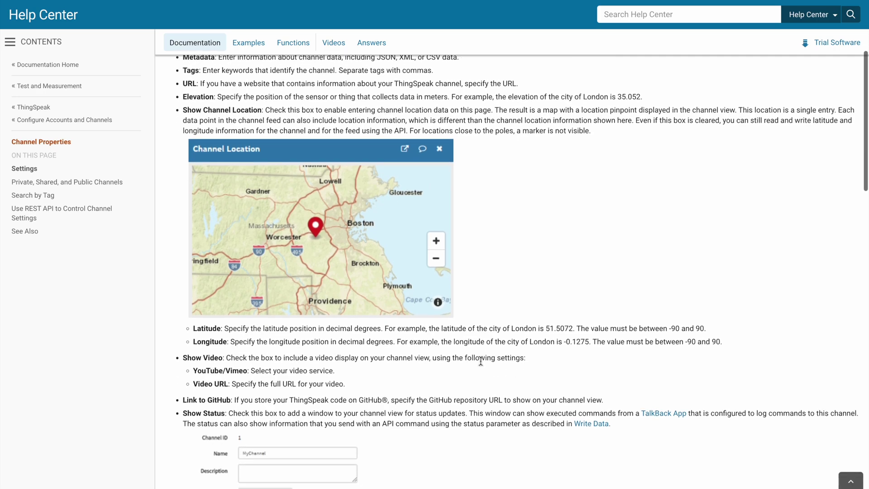
{"action": "scroll", "coordinate": [481, 360], "scroll_direction": "down", "scroll_amount": 9}
{"action": "scroll", "coordinate": [481, 360], "scroll_direction": "down", "scroll_amount": 5}
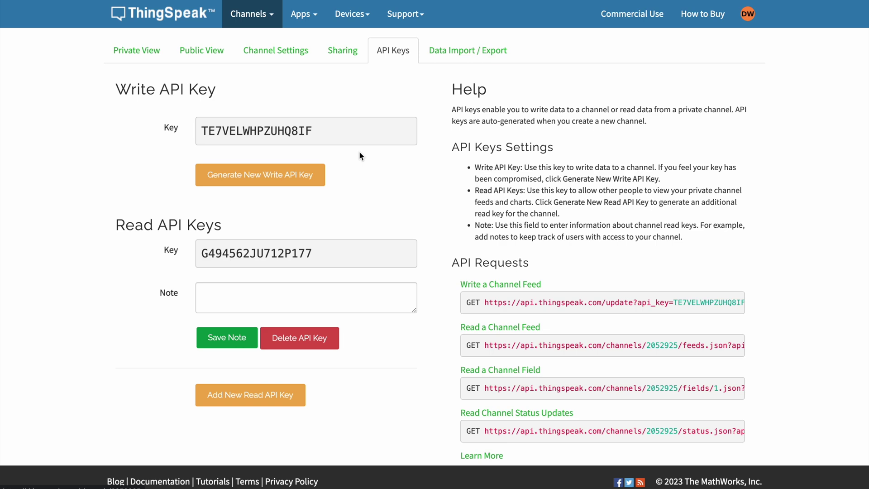
Step: Generate a new write API key for Blueprint IoT 2, confirming the replacement
{"action": "left_click", "coordinate": [304, 178]}
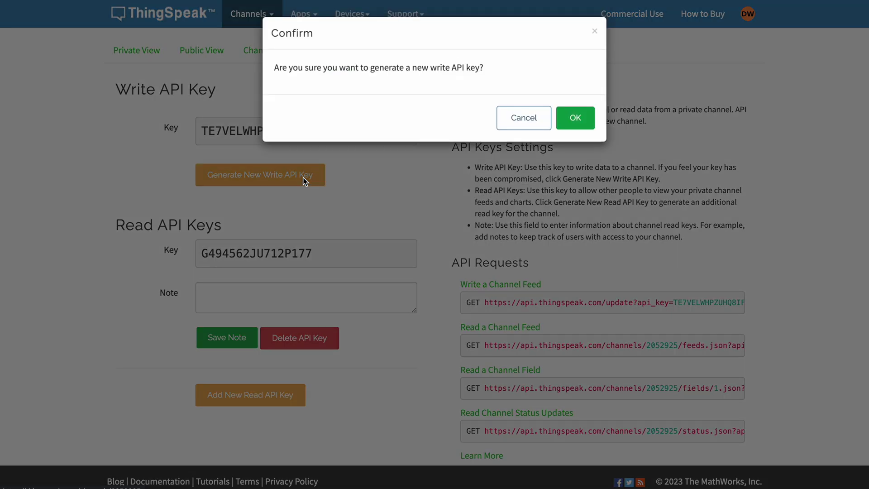
{"action": "left_click", "coordinate": [571, 118]}
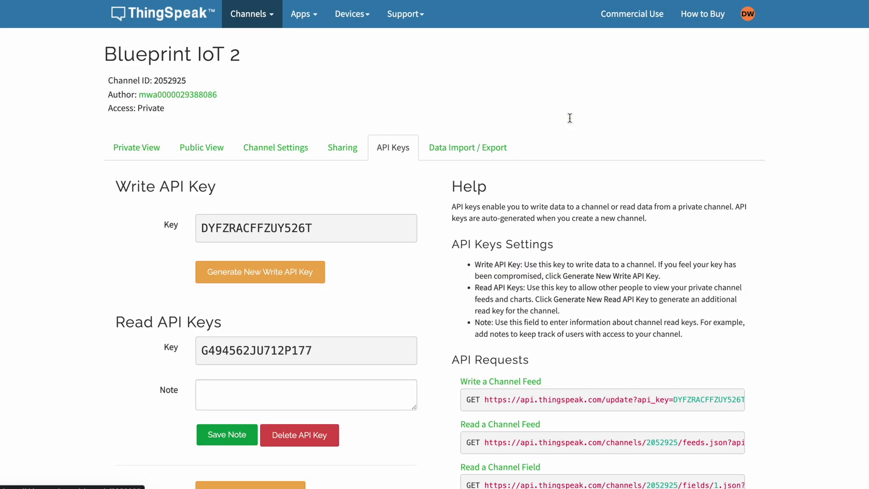
{"action": "scroll", "coordinate": [433, 275], "scroll_direction": "down", "scroll_amount": 2}
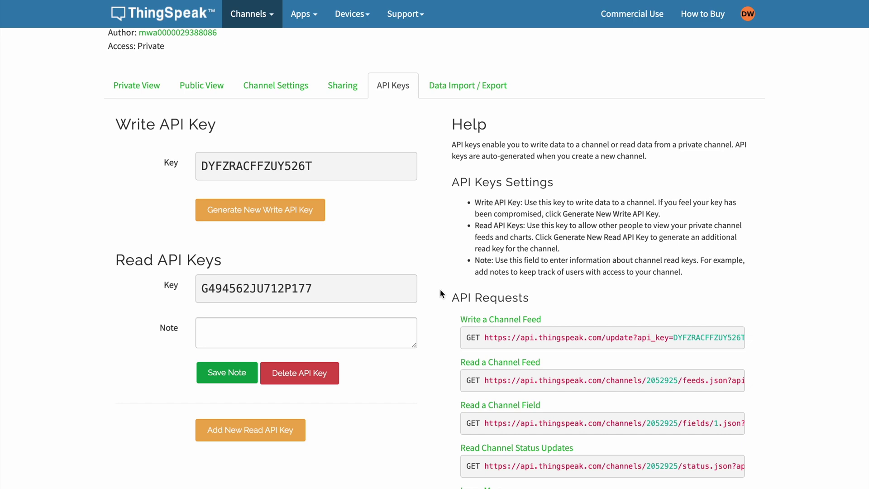